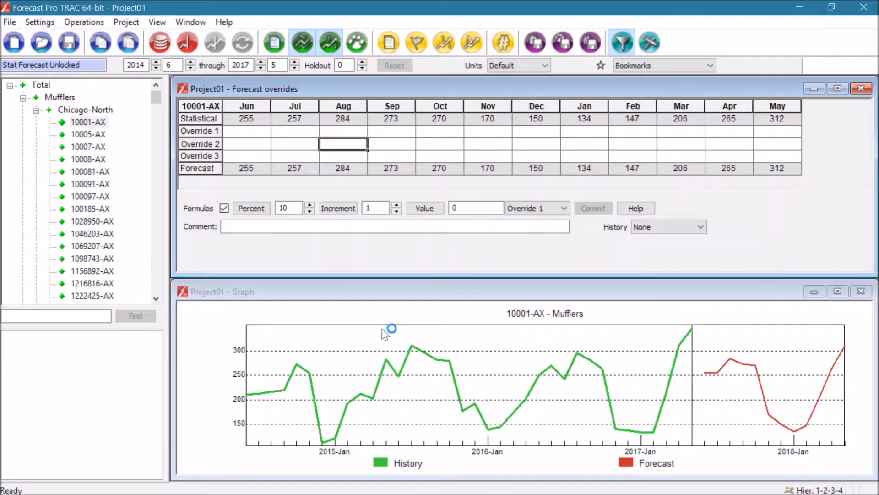
- Display the Dollars ($) row in the forecast overrides table through the overrides design
{"action": "right_click", "coordinate": [370, 146]}
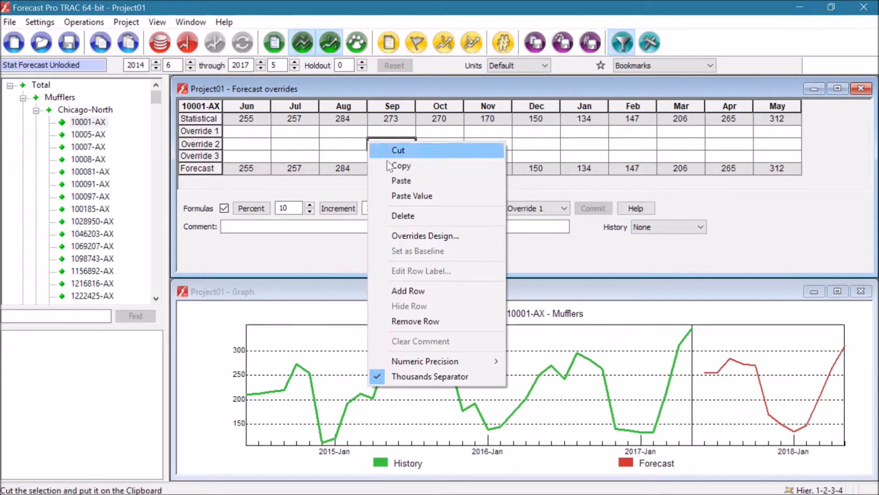
{"action": "left_click", "coordinate": [419, 235]}
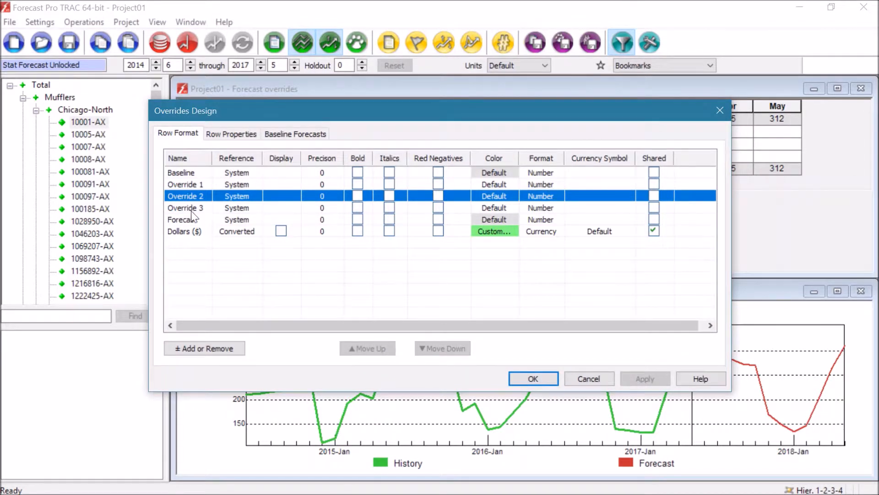
{"action": "left_click", "coordinate": [282, 231]}
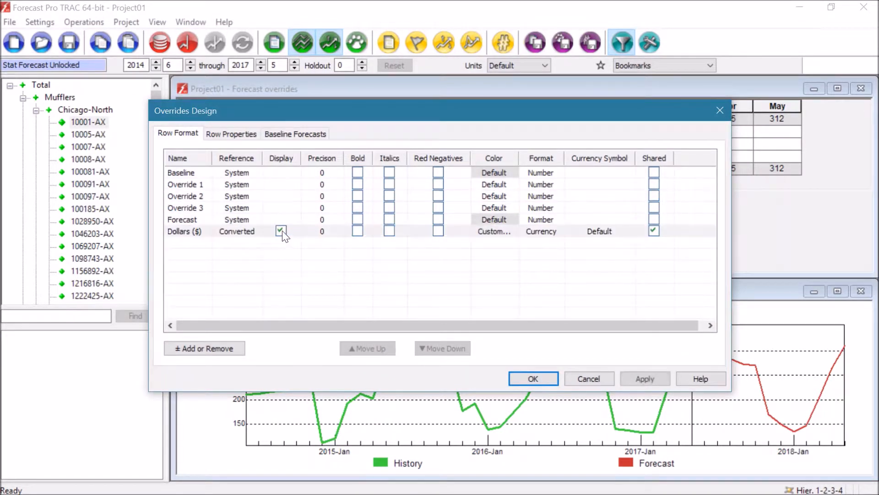
{"action": "left_click", "coordinate": [513, 378]}
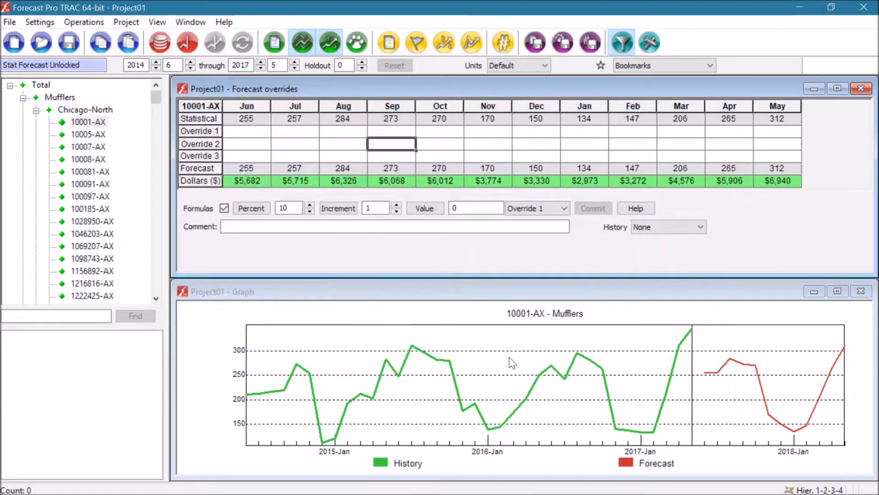
- Show history as Time Series in the overrides table and bring the April and May 2017 history into view
{"action": "left_click", "coordinate": [664, 228]}
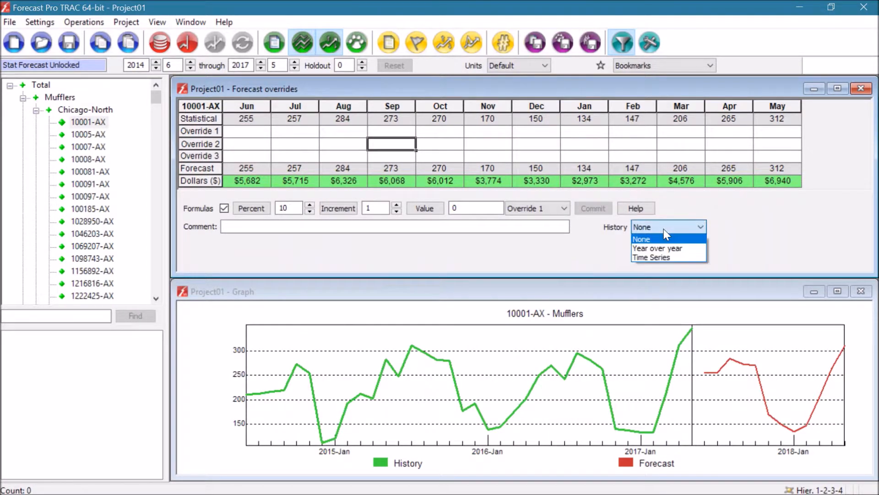
{"action": "left_click", "coordinate": [669, 259]}
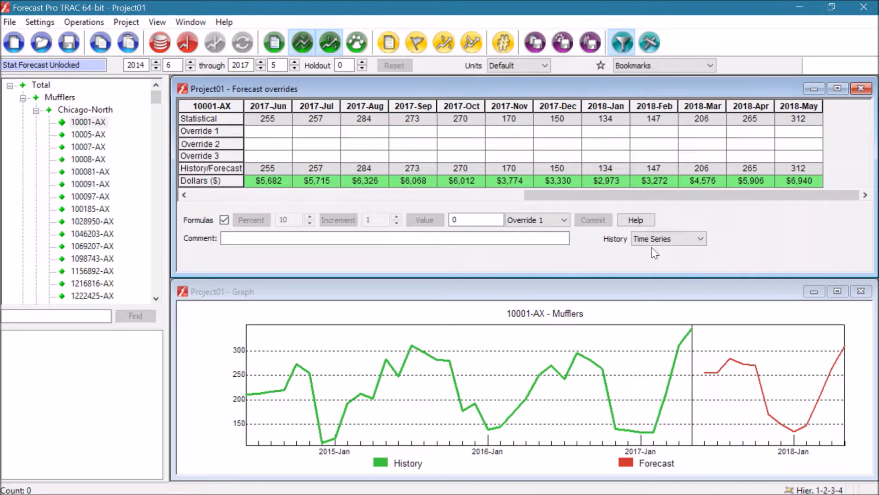
{"action": "left_click_drag", "start_coordinate": [621, 200], "coordinate": [574, 199]}
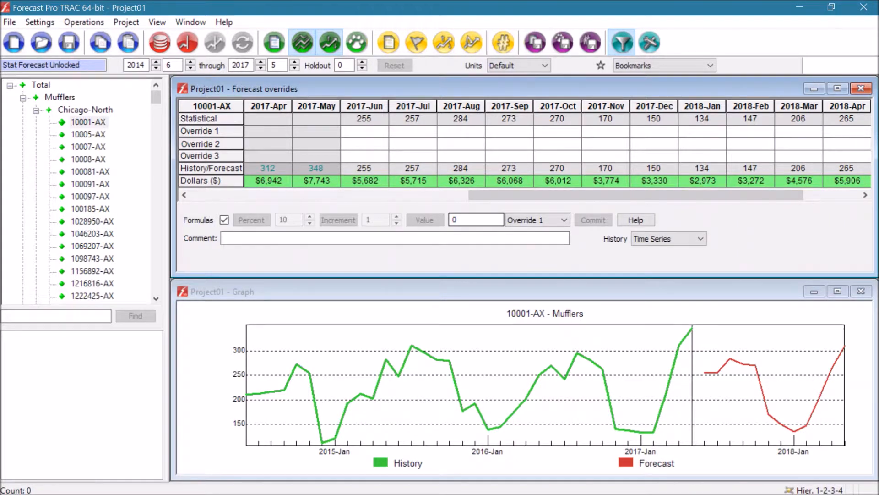
- Enter 300 as Override 1 for September 2017 with the comment "set to 300" and commit it
{"action": "left_click", "coordinate": [515, 133]}
{"action": "type", "text": "300"}
{"action": "key", "text": "Return"}
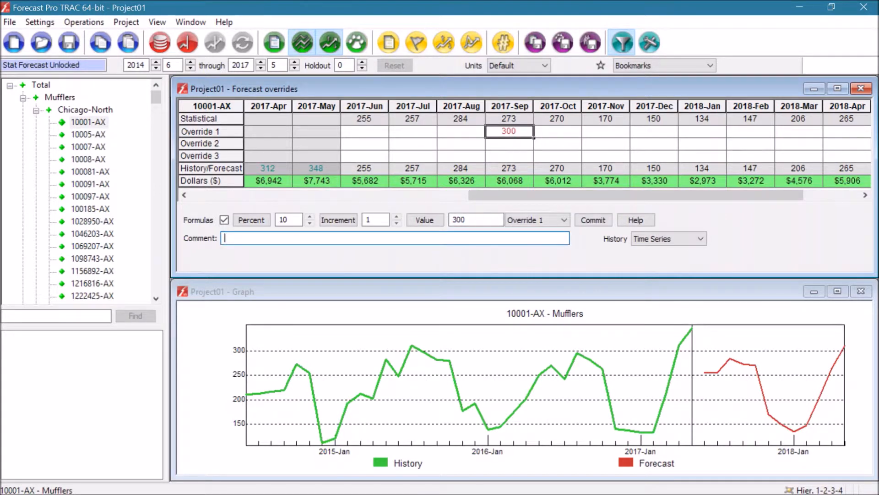
{"action": "type", "text": "set to 300"}
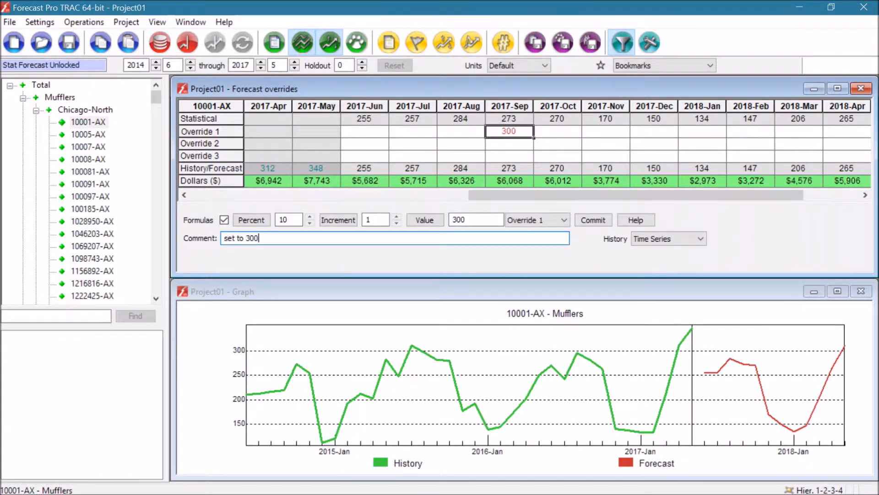
{"action": "left_click", "coordinate": [592, 220]}
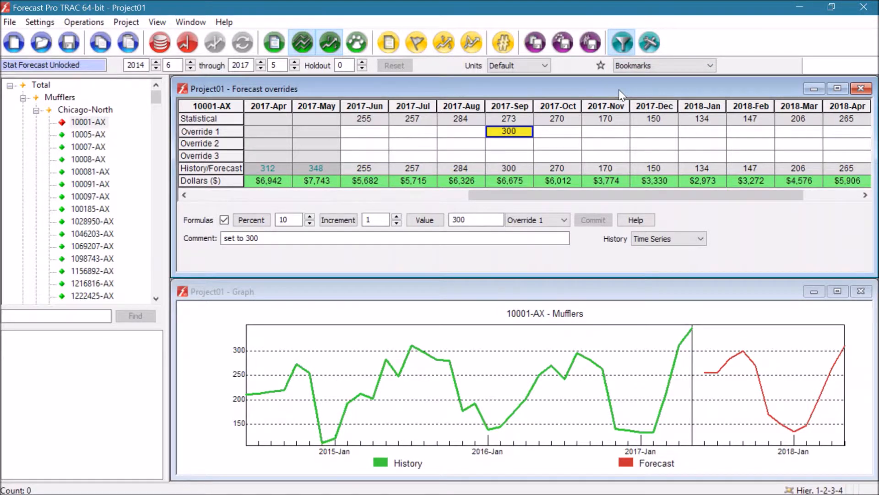
- Save the current view layout as a bookmark named "Step 1: Overrides"
{"action": "left_click", "coordinate": [603, 67]}
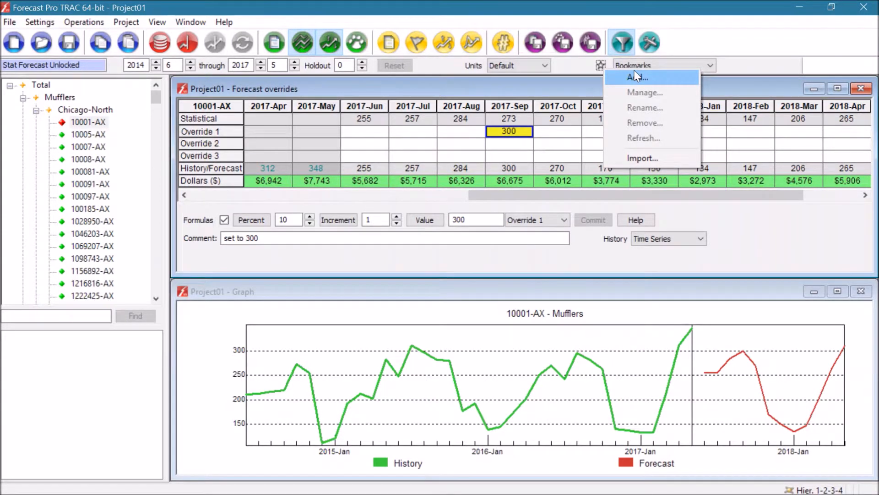
{"action": "left_click", "coordinate": [640, 82]}
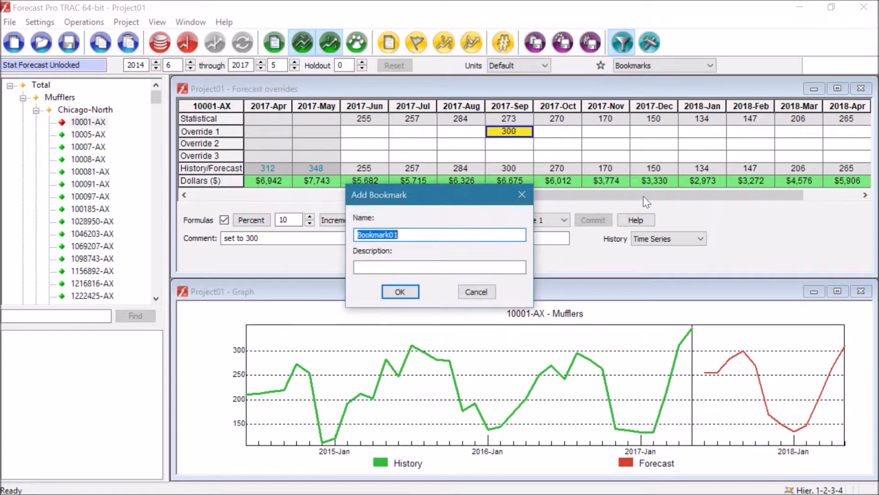
{"action": "type", "text": "Step 1: Overrides"}
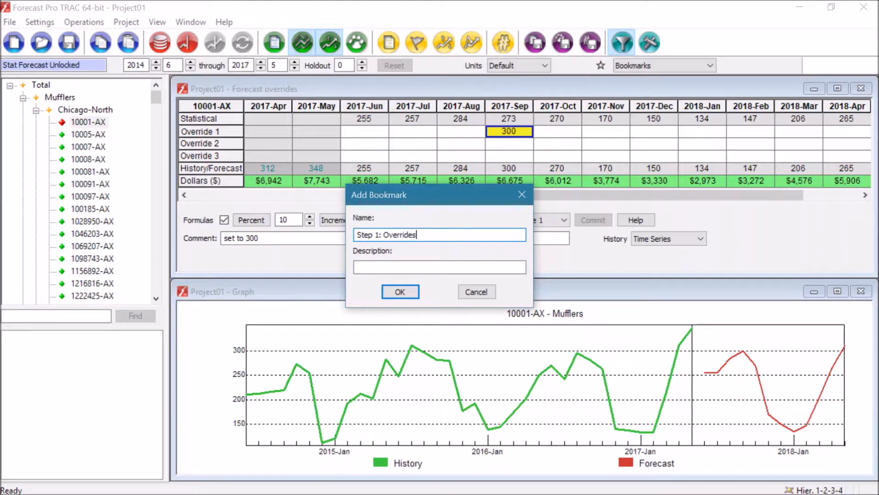
{"action": "left_click", "coordinate": [412, 292]}
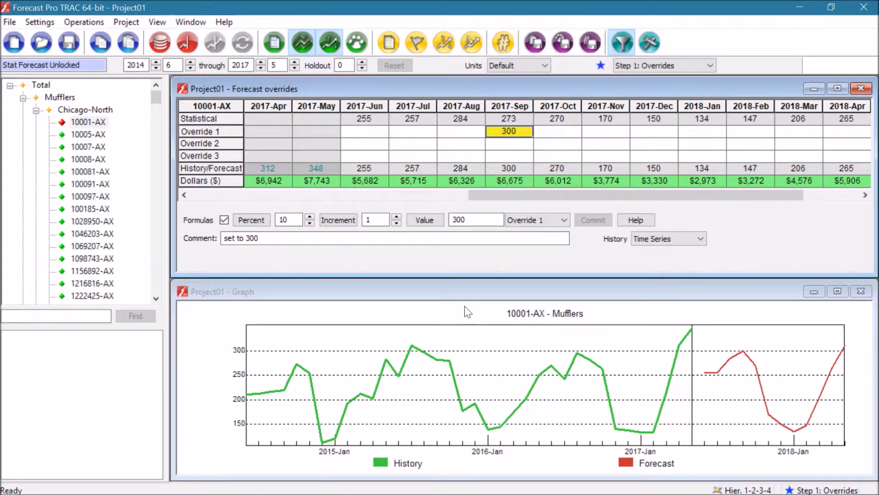
- Close the graph and forecast overrides views, and display the Item Report together with the graph
{"action": "left_click", "coordinate": [309, 49]}
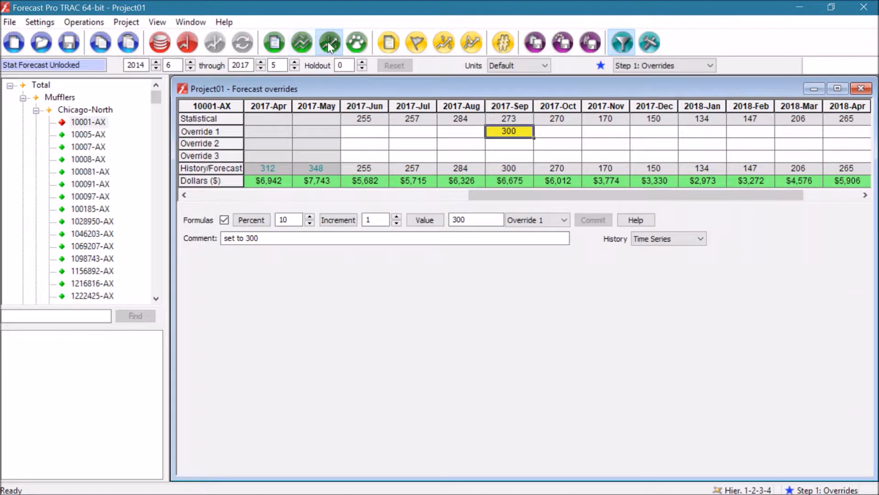
{"action": "left_click", "coordinate": [330, 47]}
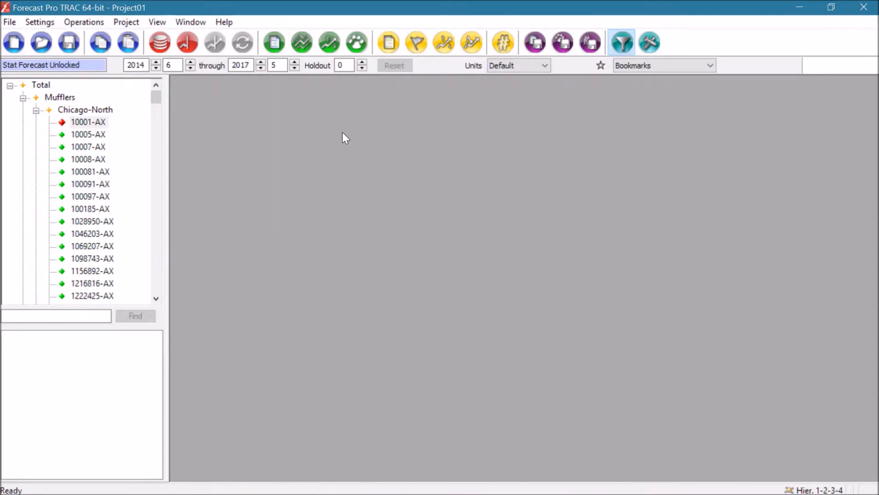
{"action": "left_click", "coordinate": [391, 42]}
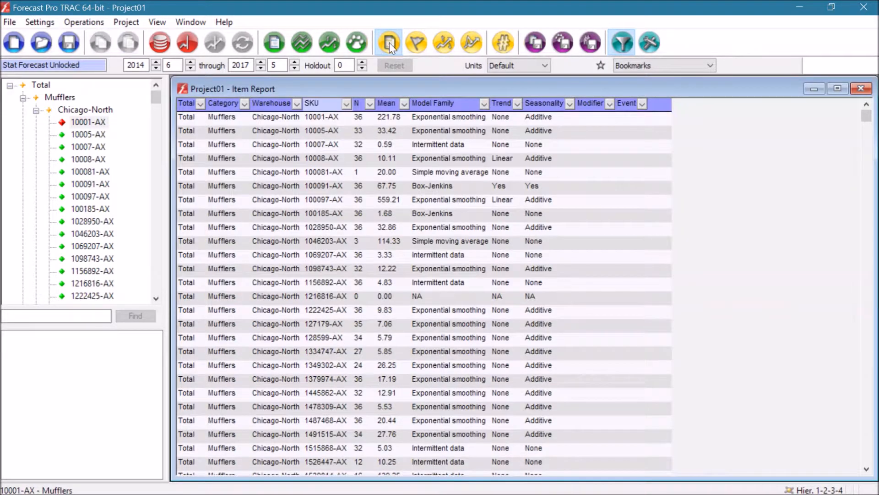
{"action": "left_click", "coordinate": [298, 45]}
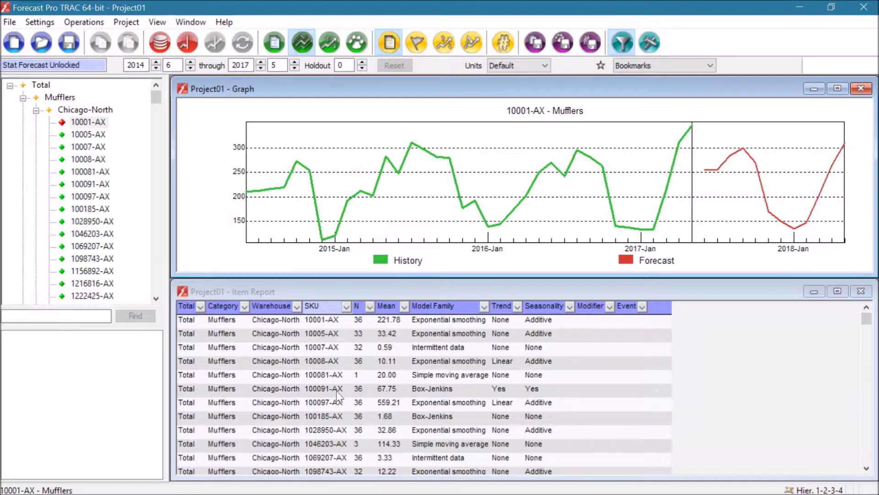
- Filter the Item Report to rows where N is less than or equal to 6
{"action": "left_click", "coordinate": [370, 307]}
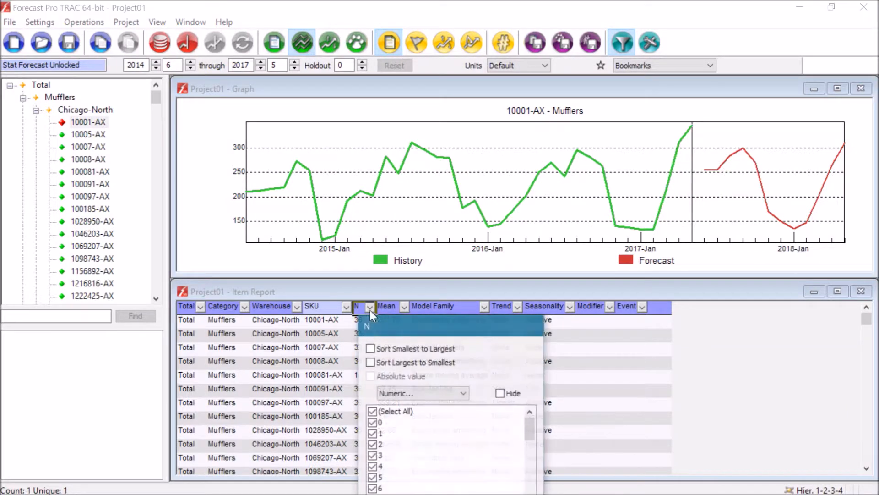
{"action": "left_click_drag", "start_coordinate": [388, 317], "coordinate": [413, 199]}
{"action": "left_click", "coordinate": [452, 275]}
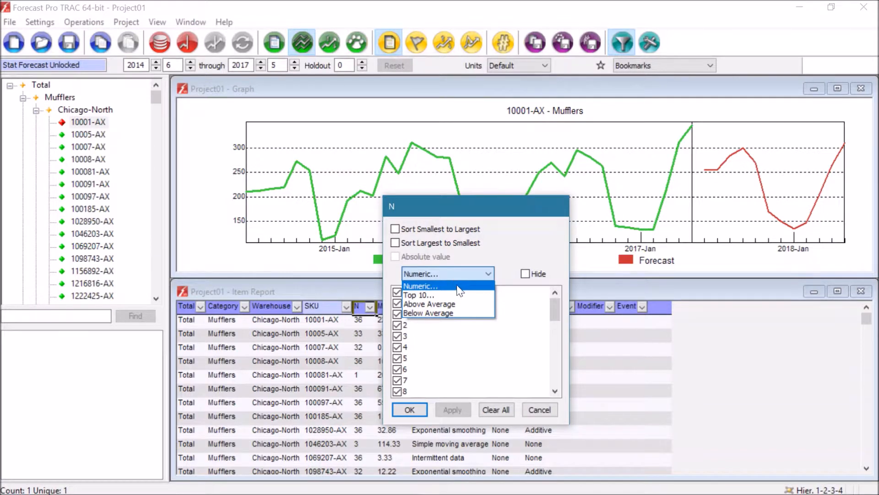
{"action": "left_click", "coordinate": [457, 285]}
{"action": "left_click", "coordinate": [411, 297]}
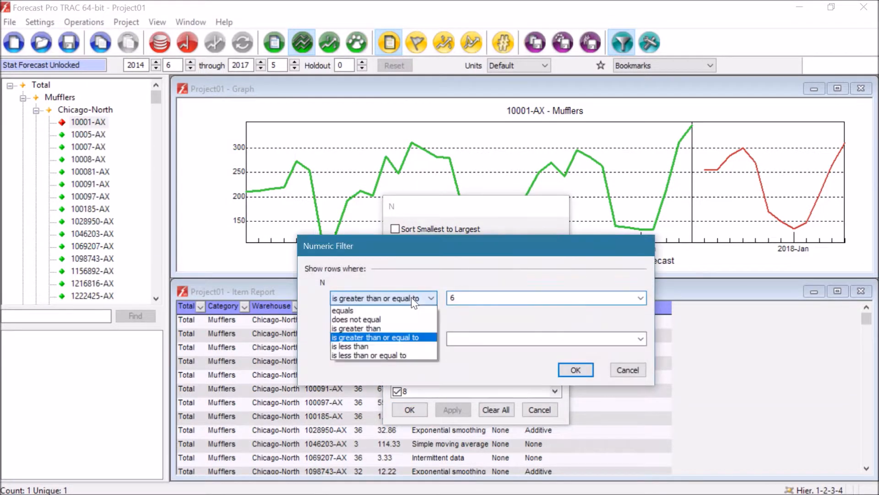
{"action": "left_click", "coordinate": [405, 355]}
{"action": "left_click", "coordinate": [576, 372]}
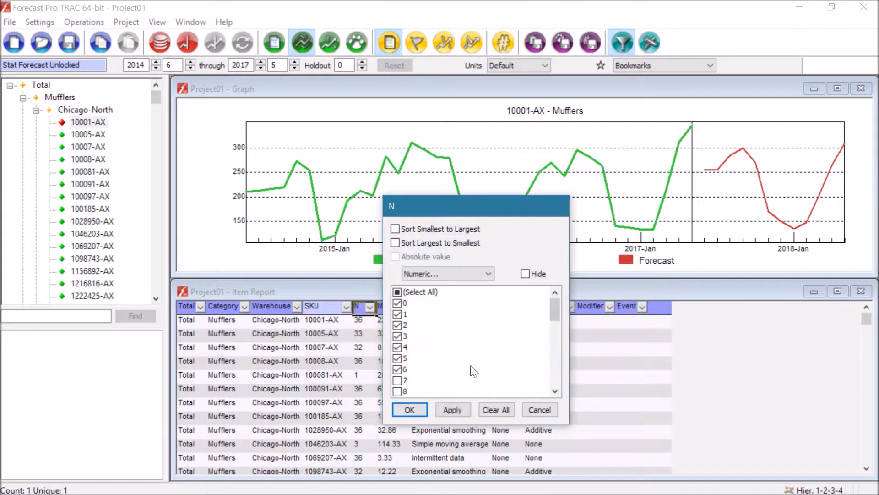
{"action": "left_click", "coordinate": [413, 411]}
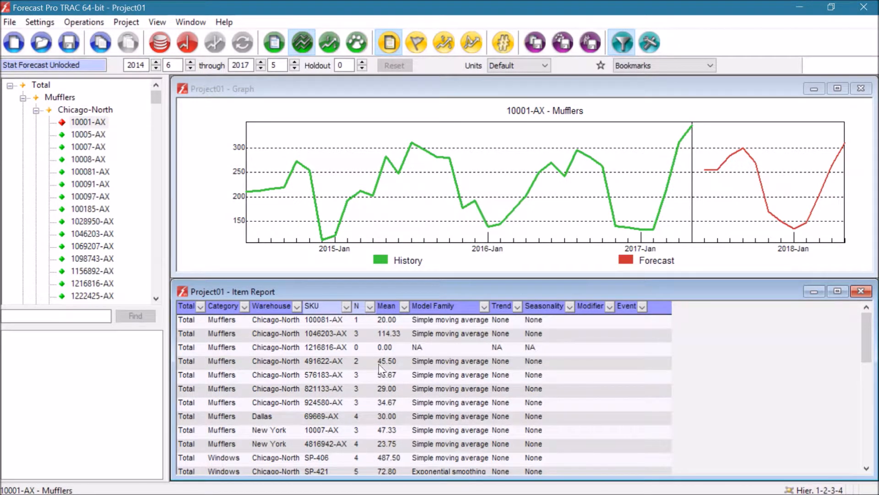
- Apply the "Low winter seasonal pattern" component model to the Chicago-North muffler item 100081-AX
{"action": "left_click", "coordinate": [333, 320]}
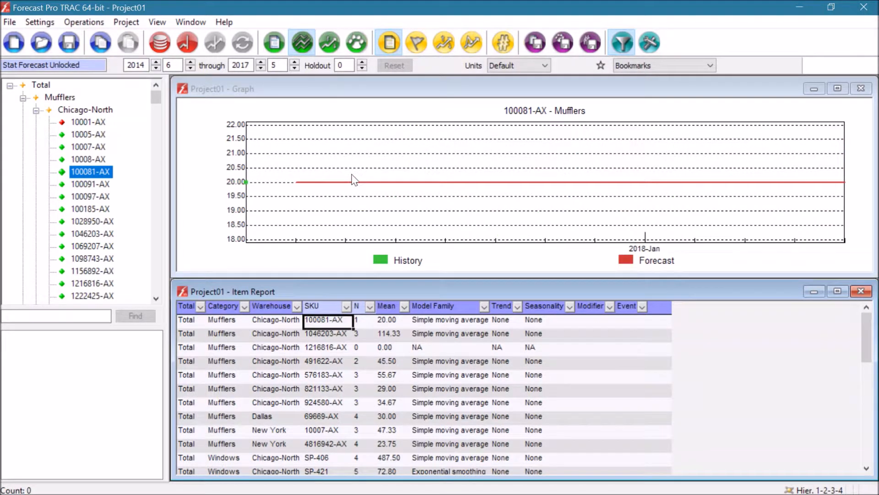
{"action": "right_click", "coordinate": [104, 176]}
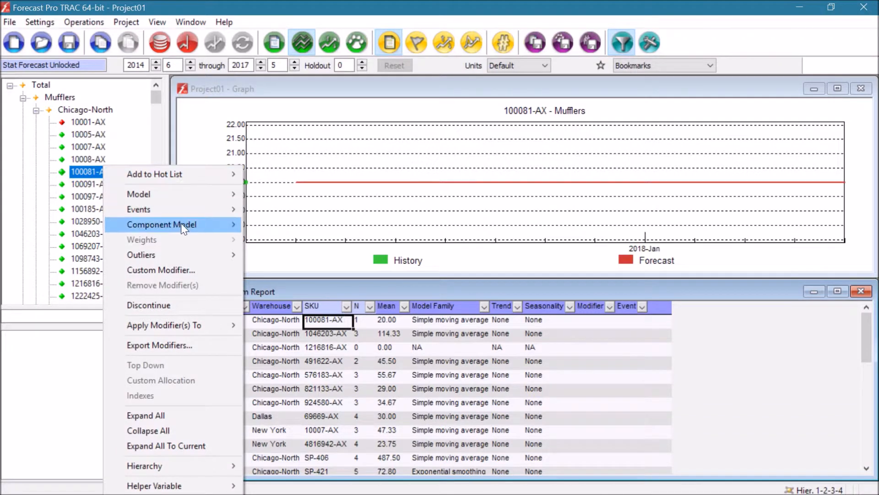
{"action": "mouse_move", "coordinate": [194, 228]}
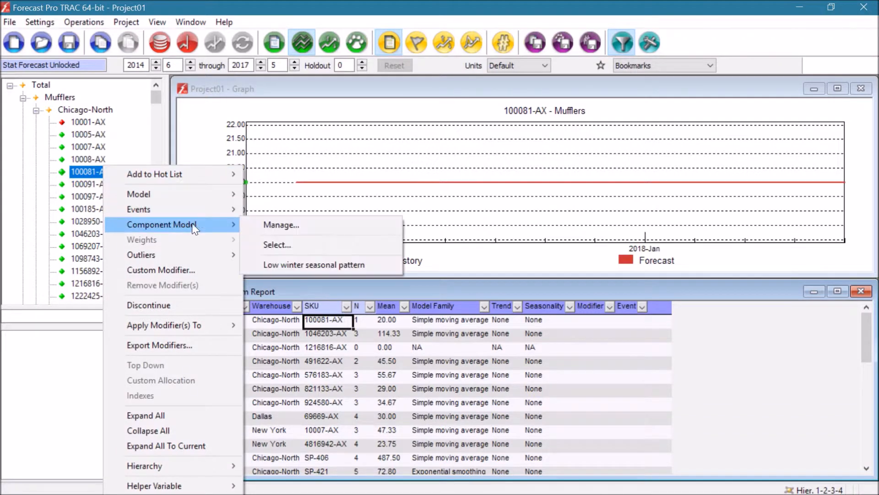
{"action": "left_click", "coordinate": [286, 264]}
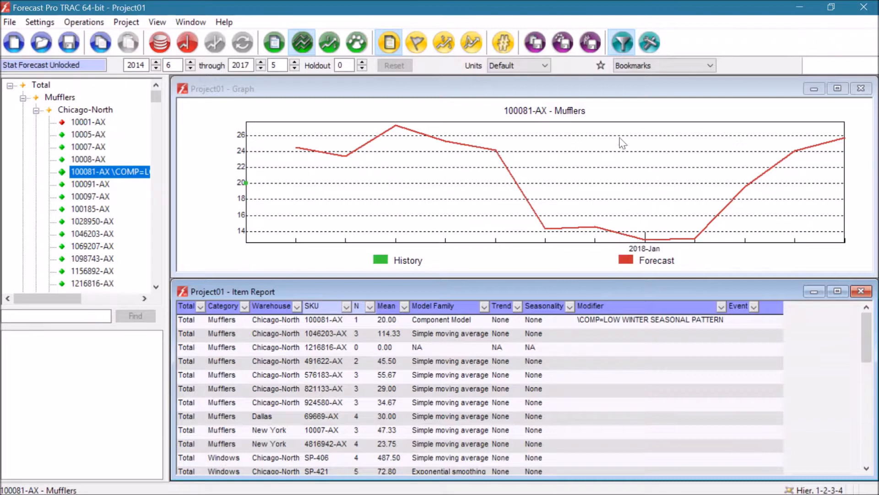
- Save the filtered Item Report and graph layout as a bookmark named "Step 2: New Products"
{"action": "left_click", "coordinate": [601, 65]}
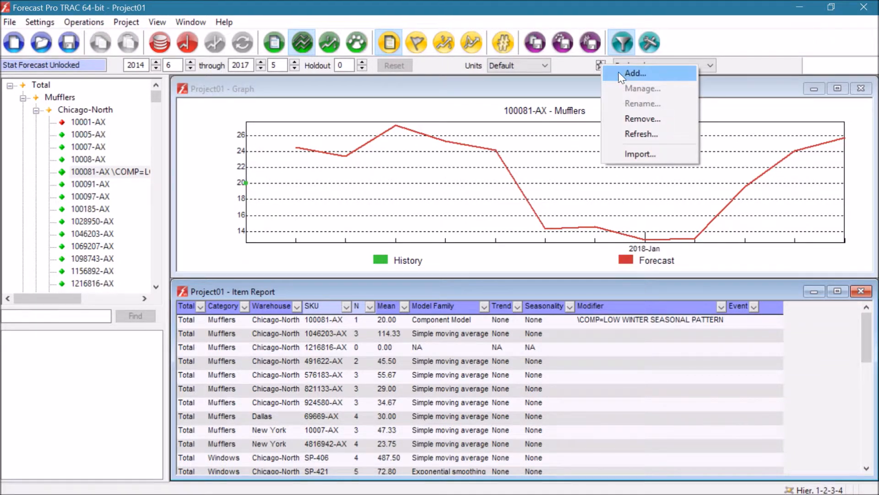
{"action": "left_click", "coordinate": [619, 72]}
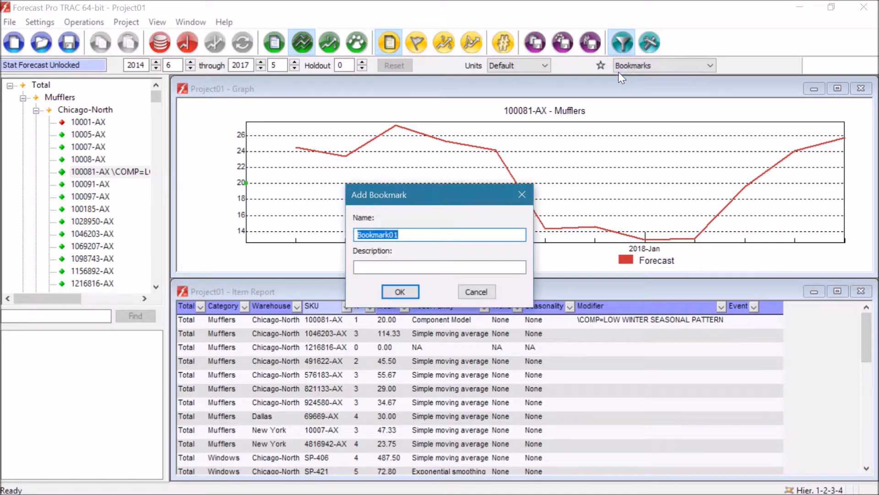
{"action": "type", "text": "Step 2: New Products"}
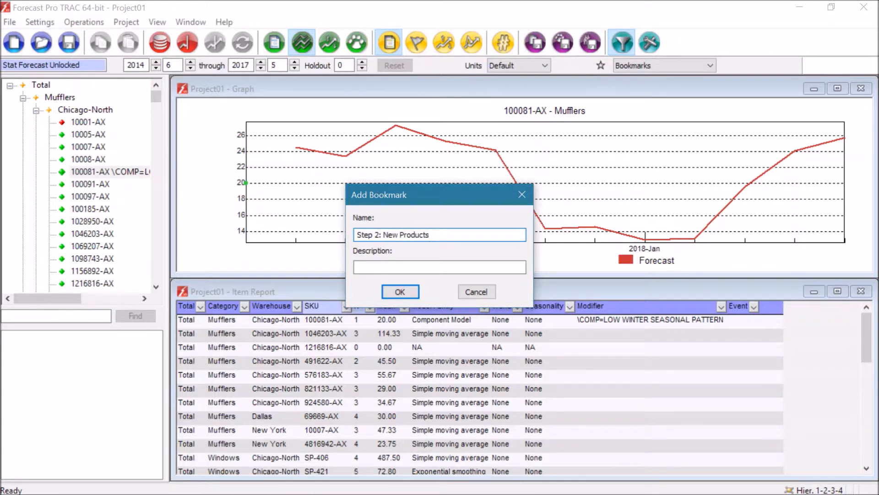
{"action": "key", "text": "Return"}
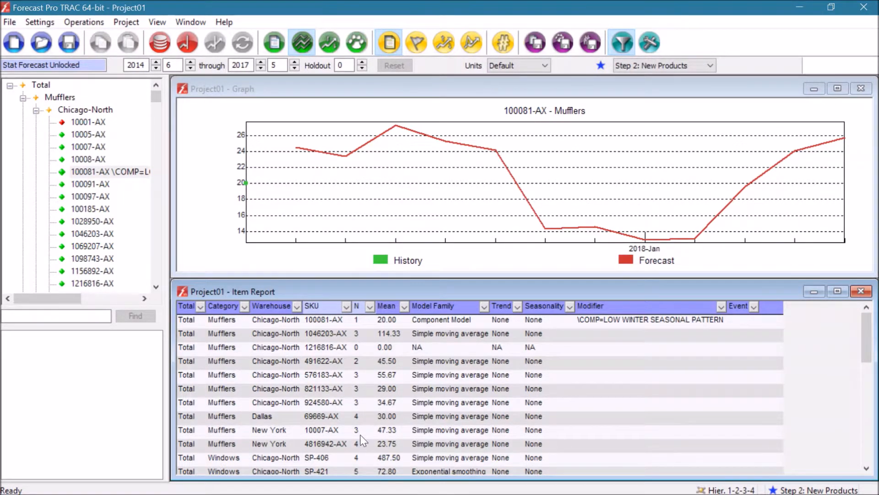
- Close the graph and Item Report, and display the forecast accuracy Exception Report
{"action": "left_click", "coordinate": [860, 91]}
{"action": "left_click", "coordinate": [862, 90]}
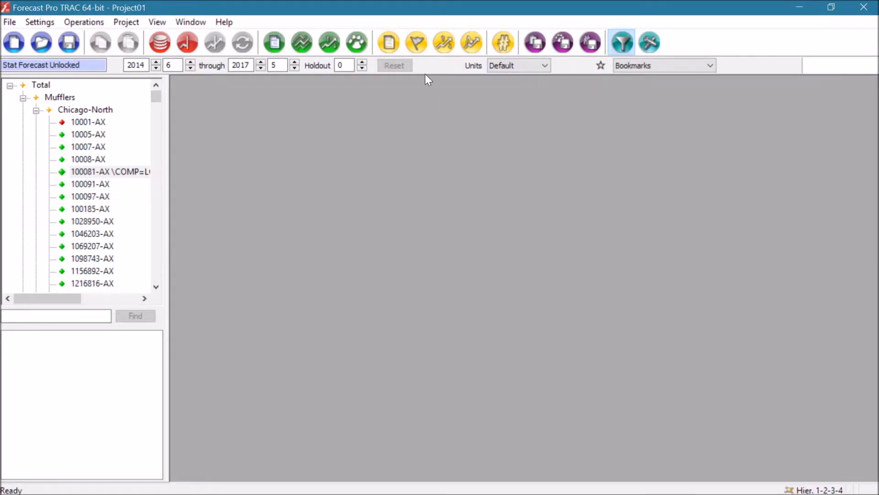
{"action": "left_click", "coordinate": [418, 43]}
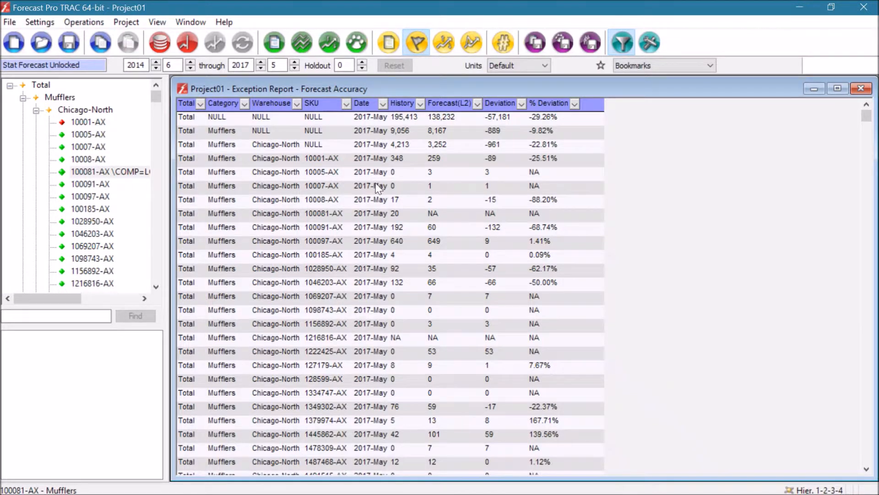
- Review the Exception Report's forecast accuracy settings, including the lead time, and accept them
{"action": "right_click", "coordinate": [359, 152]}
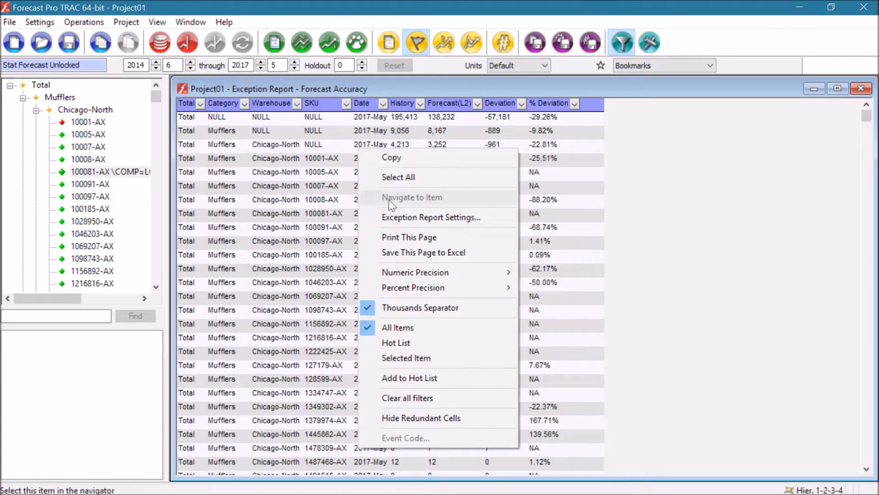
{"action": "left_click", "coordinate": [394, 217]}
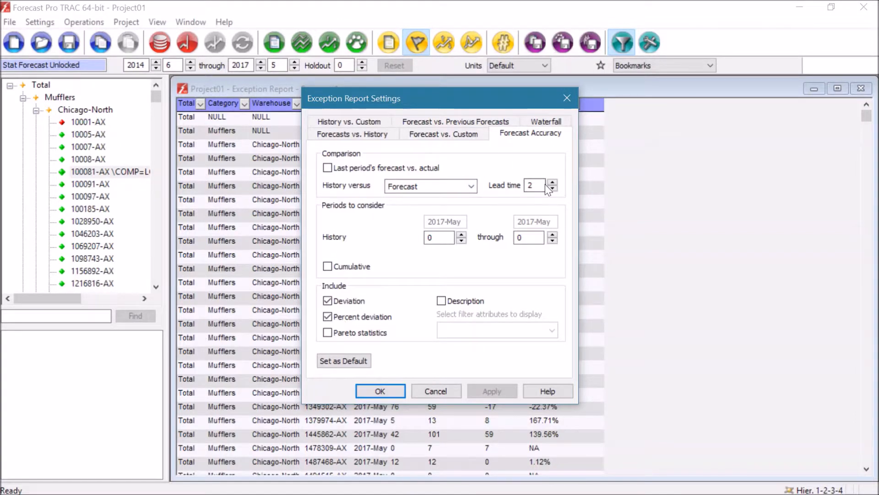
{"action": "left_click", "coordinate": [391, 392]}
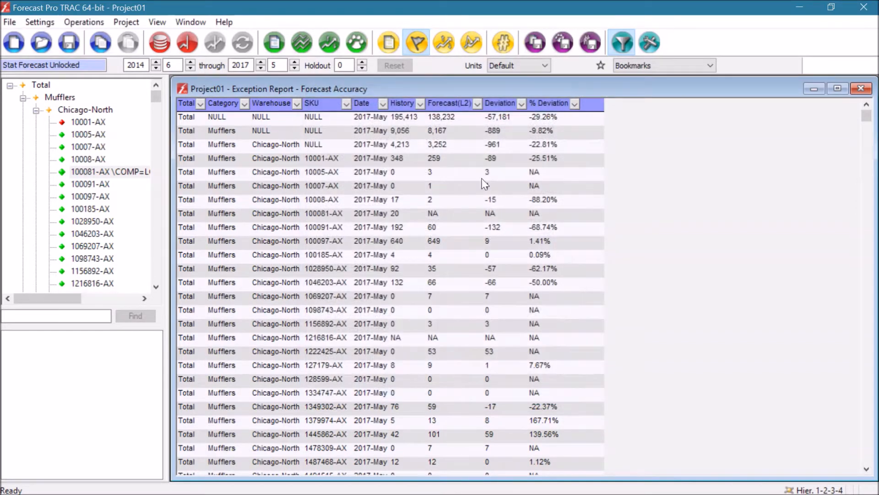
- Filter the Exception Report's SKU column to exclude the NULL entries
{"action": "left_click", "coordinate": [346, 104]}
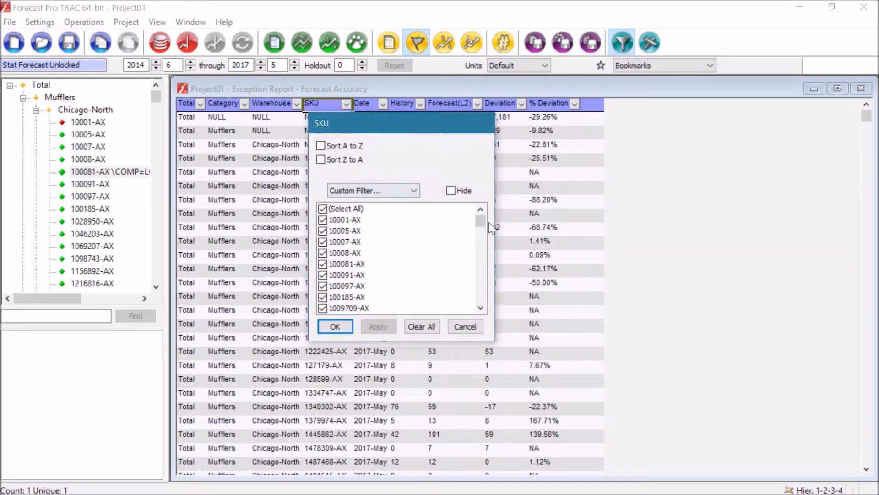
{"action": "left_click_drag", "start_coordinate": [484, 227], "coordinate": [480, 297]}
{"action": "left_click", "coordinate": [323, 308]}
{"action": "left_click", "coordinate": [332, 325]}
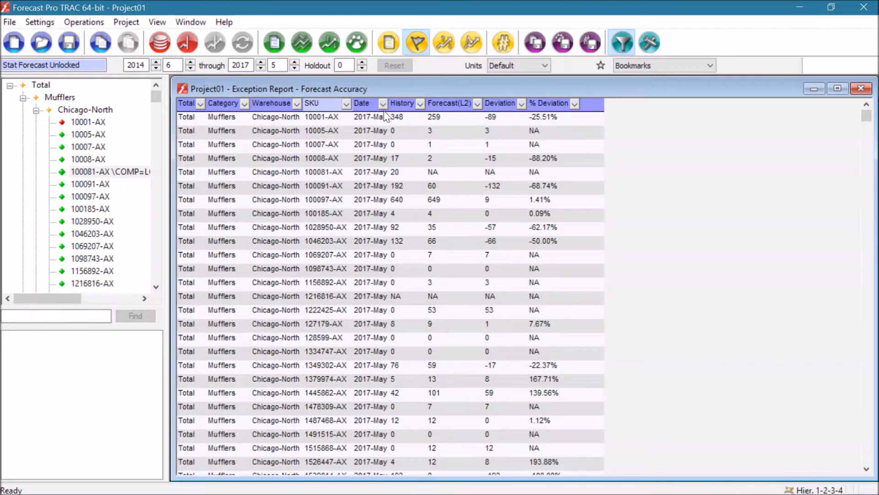
- Sort the Exception Report by Deviation from largest to smallest, using absolute values
{"action": "left_click", "coordinate": [521, 104]}
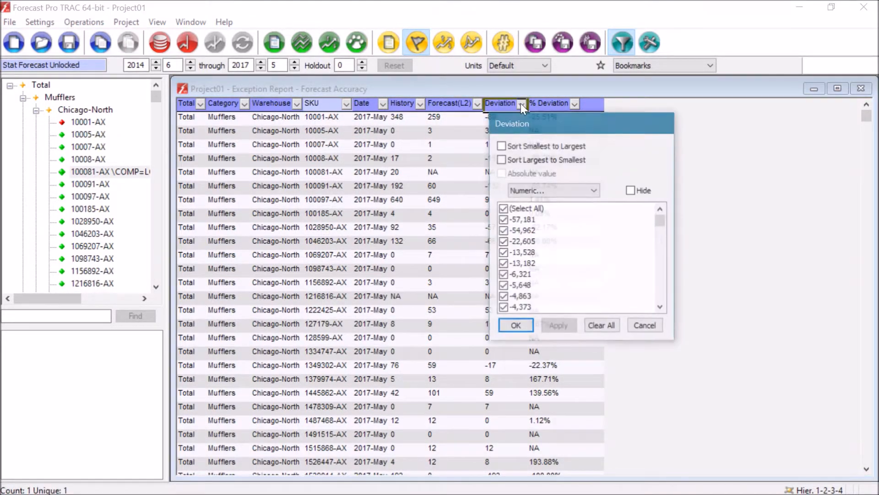
{"action": "left_click", "coordinate": [518, 160]}
{"action": "left_click", "coordinate": [518, 175]}
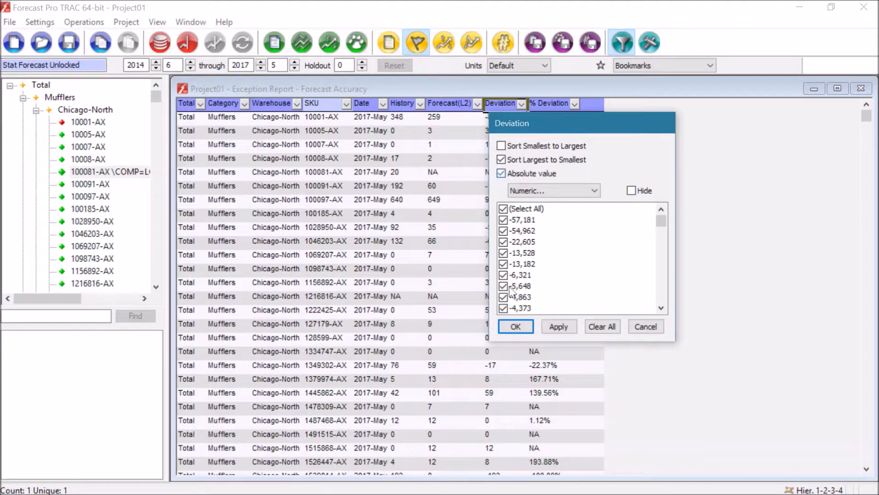
{"action": "left_click", "coordinate": [515, 327]}
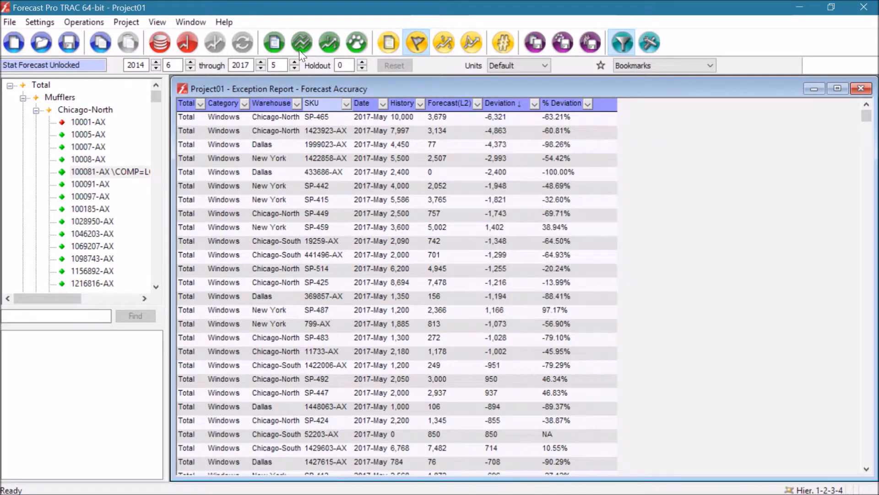
- Display the graph for item SP-465 with the Exception Report and save the layout as a bookmark named "Step 3: Accuracy Leadtime 2"
{"action": "left_click", "coordinate": [296, 44]}
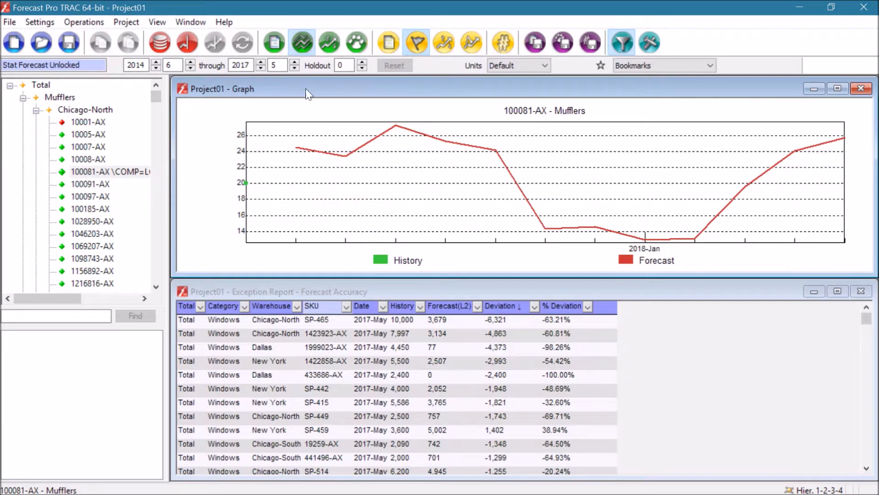
{"action": "left_click", "coordinate": [367, 322]}
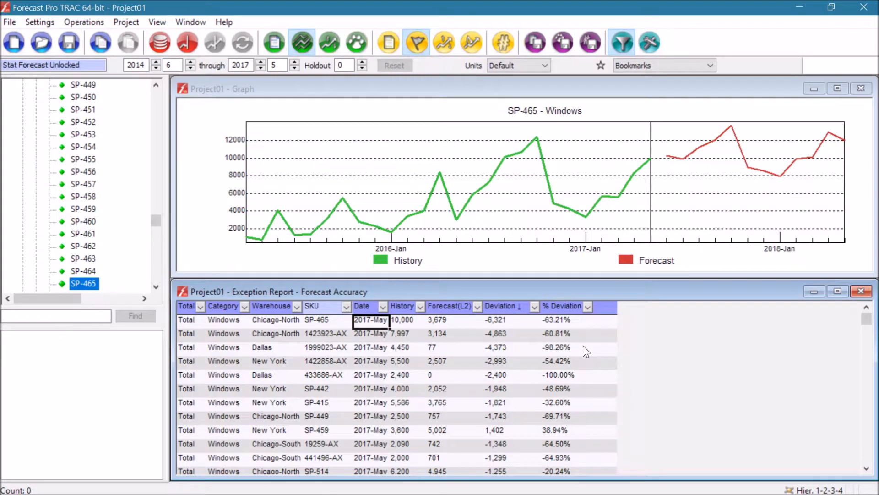
{"action": "left_click", "coordinate": [600, 65]}
{"action": "left_click", "coordinate": [614, 70]}
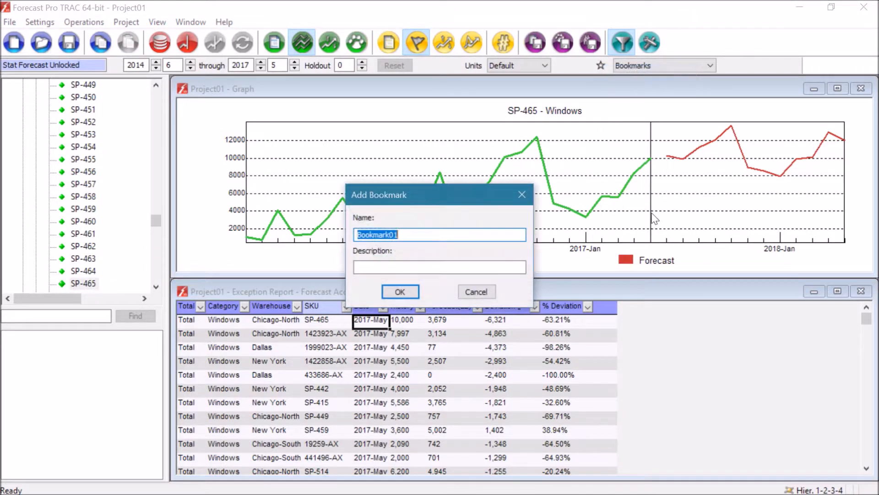
{"action": "type", "text": "Step 3: Accuracy"}
{"action": "type", "text": "adtime 2"}
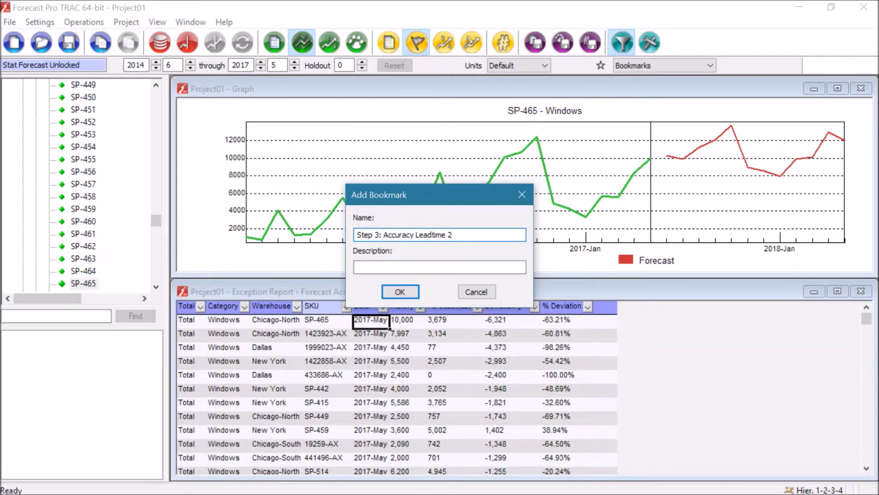
{"action": "key", "text": "Return"}
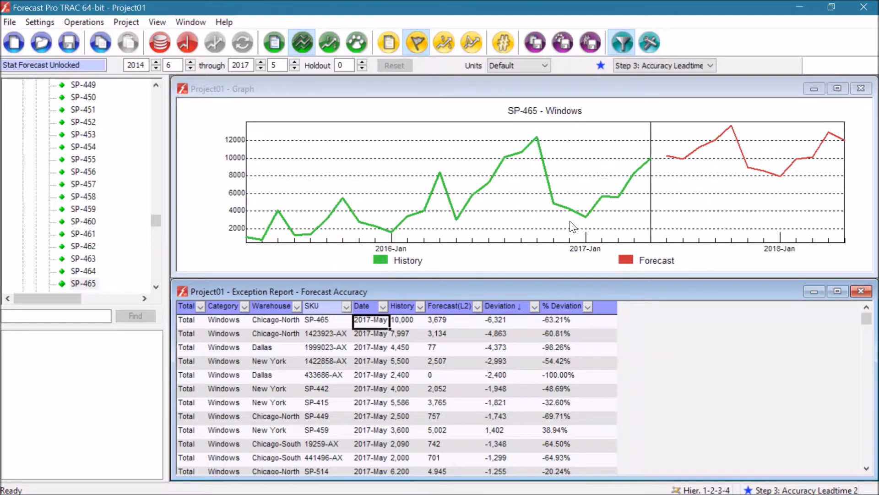
- Set the Exception Report's forecast accuracy lead time to 3
{"action": "right_click", "coordinate": [346, 348]}
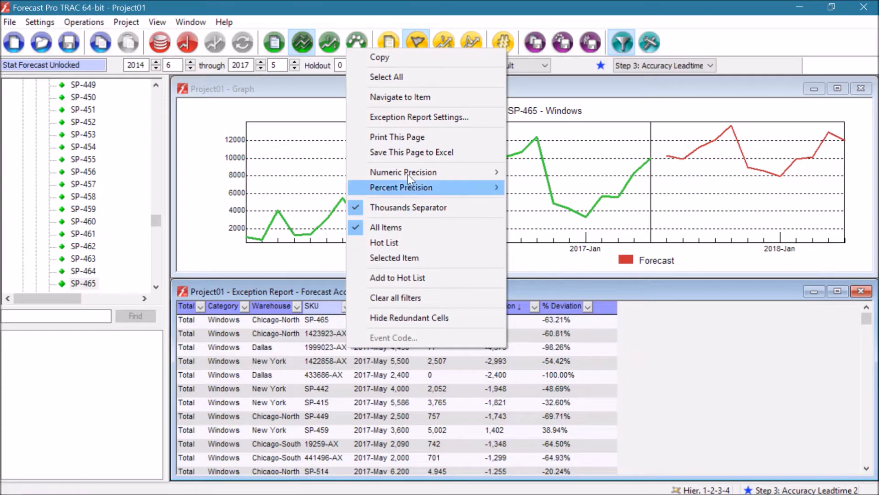
{"action": "left_click", "coordinate": [419, 120]}
{"action": "left_click", "coordinate": [553, 183]}
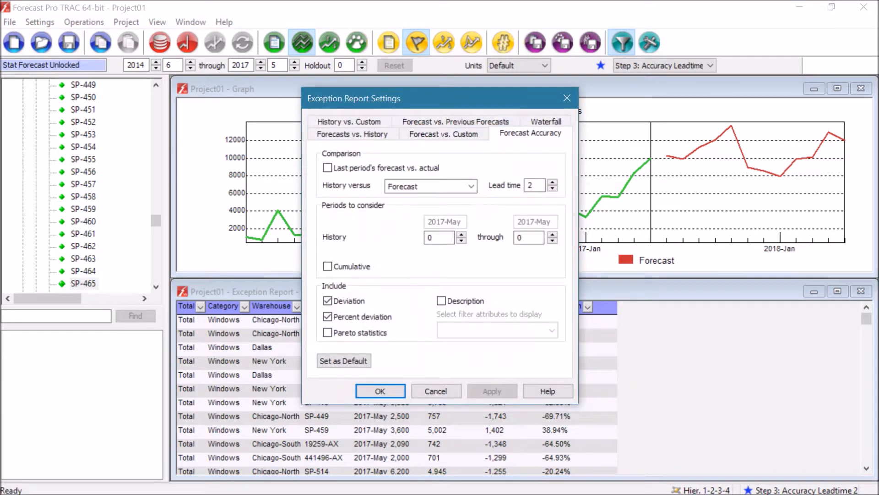
{"action": "left_click", "coordinate": [553, 182]}
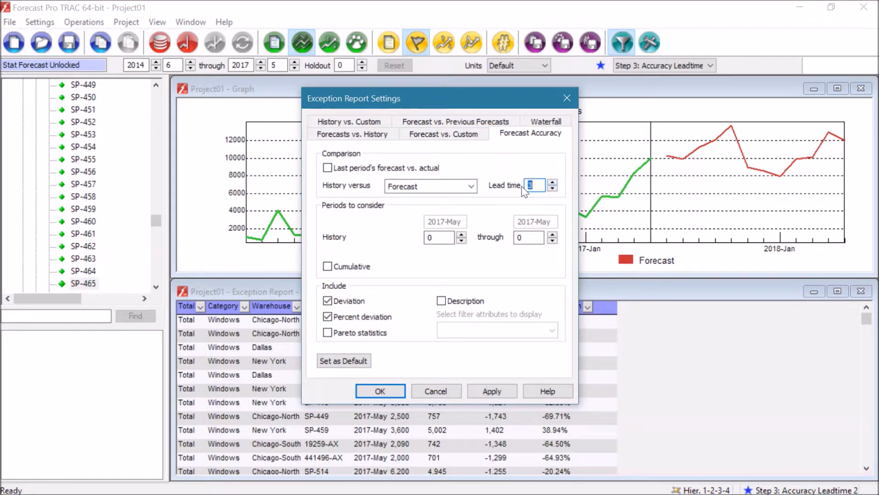
{"action": "left_click", "coordinate": [392, 395]}
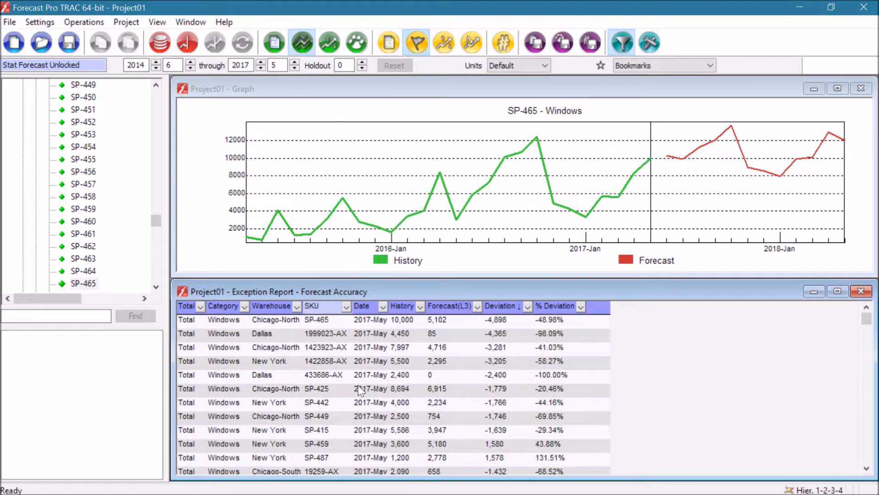
- Save the current report and graph layout as a bookmark named "Step 4: Accuracy leadtime 3"
{"action": "left_click", "coordinate": [601, 68]}
{"action": "left_click", "coordinate": [608, 73]}
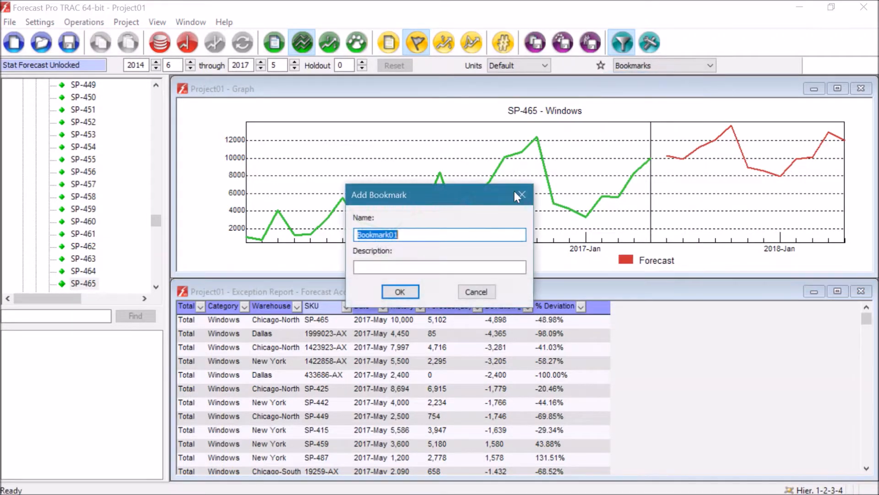
{"action": "type", "text": "Step 4: Accuracy"}
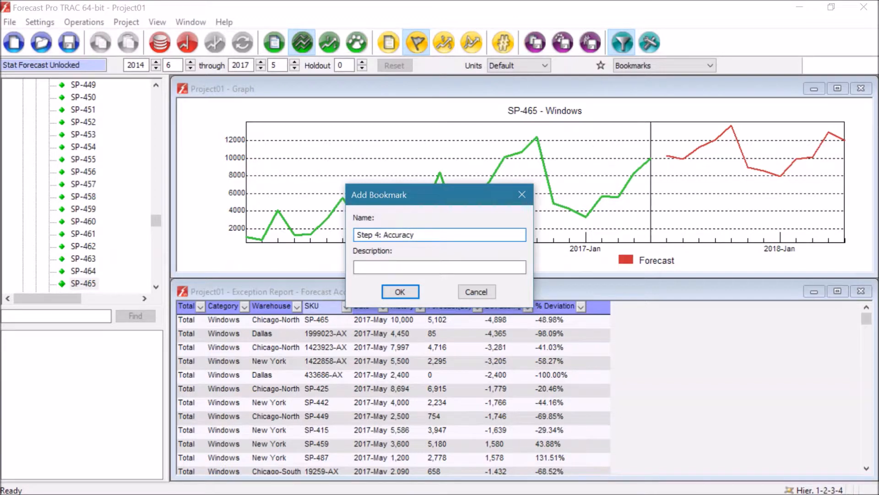
{"action": "type", "text": " leadtime 3"}
{"action": "key", "text": "Return"}
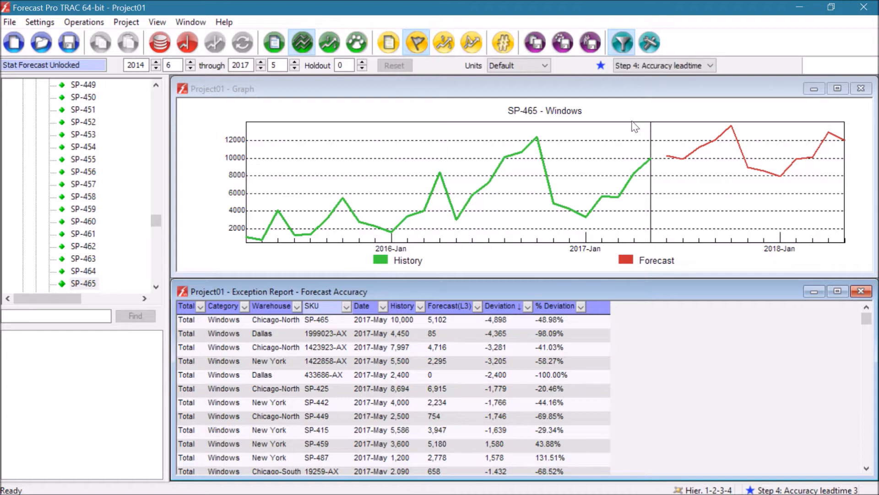
- Apply the "Step 1: Overrides" bookmark and examine the forecast overrides for muffler item 10001-AX
{"action": "left_click", "coordinate": [708, 67]}
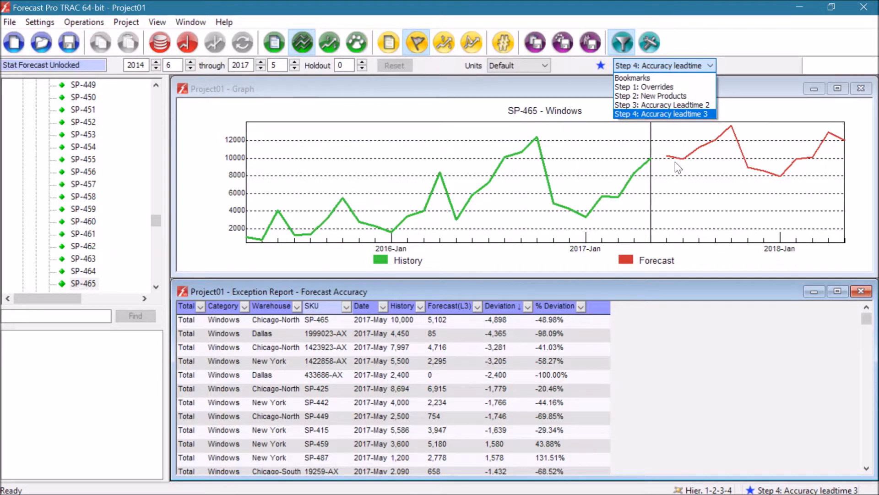
{"action": "left_click", "coordinate": [679, 86]}
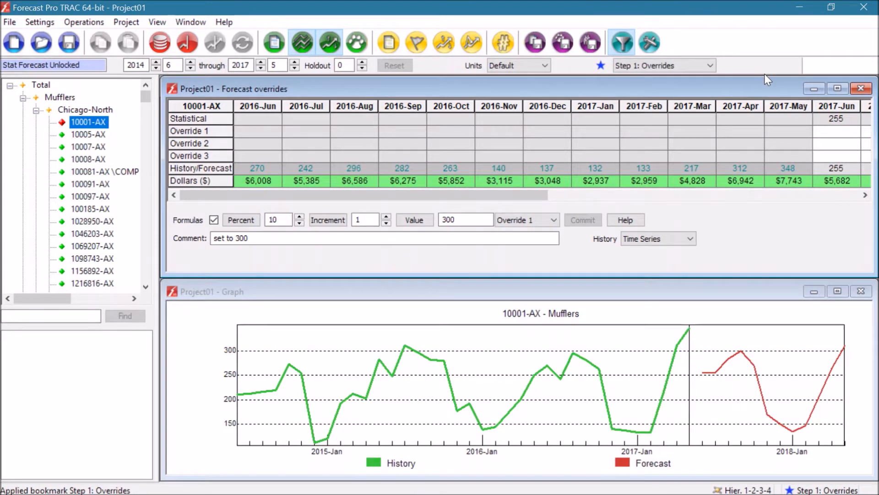
{"action": "left_click_drag", "start_coordinate": [529, 195], "coordinate": [670, 199]}
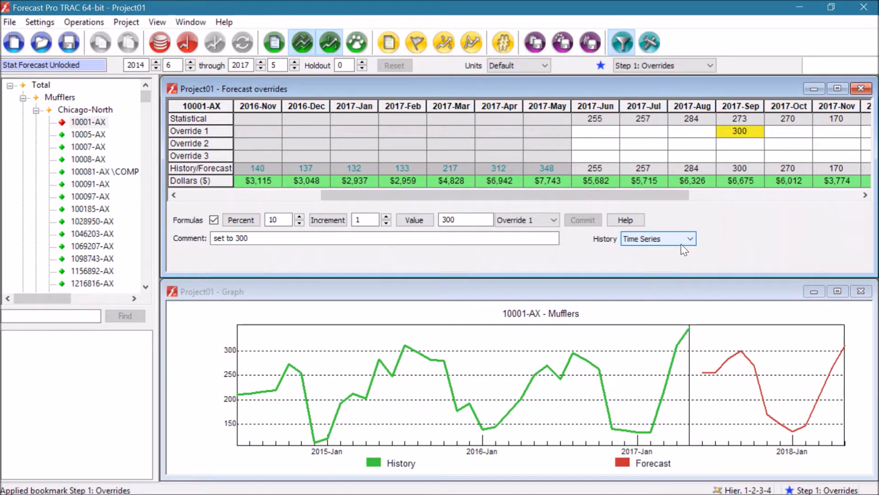
- Apply the "Step 2: New Products" bookmark, followed by "Step 3: Accuracy Leadtime 2", to check their layouts
{"action": "left_click", "coordinate": [686, 66]}
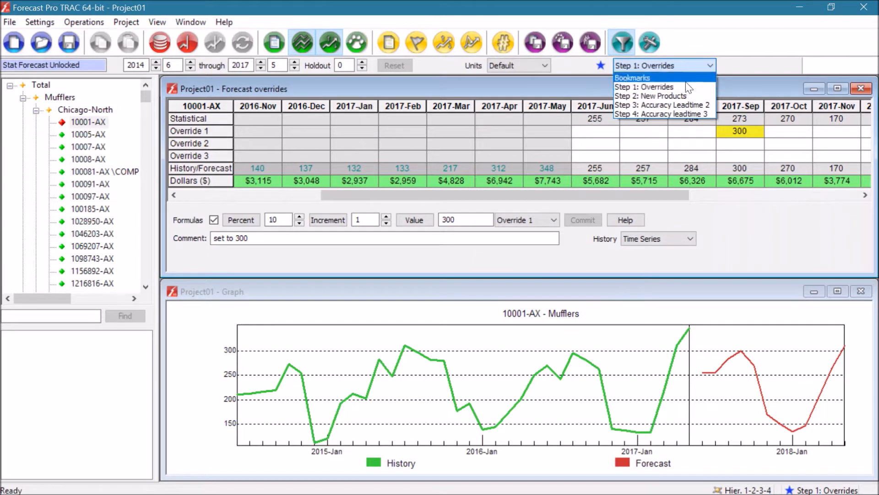
{"action": "left_click", "coordinate": [685, 96]}
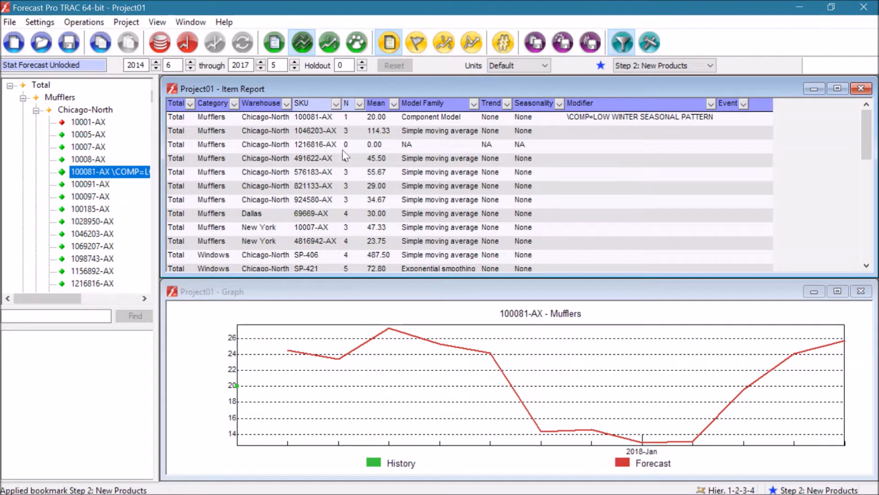
{"action": "left_click", "coordinate": [683, 64]}
{"action": "left_click", "coordinate": [691, 106]}
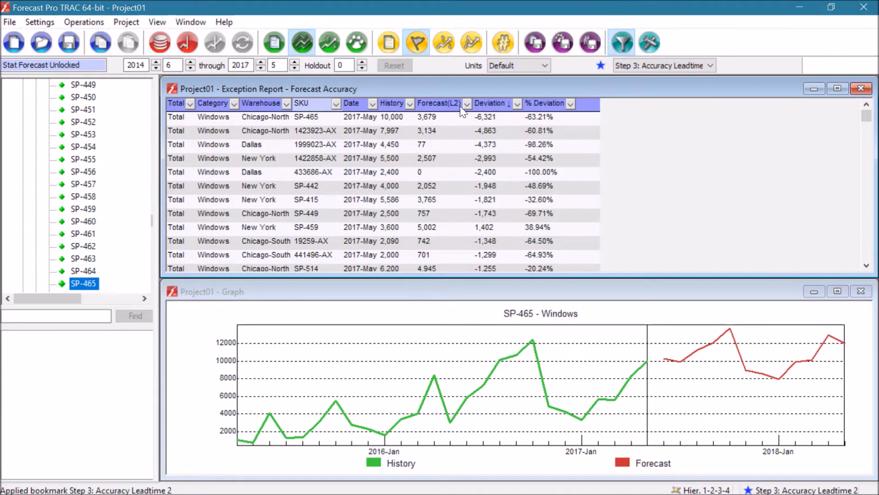
- Apply the "Step 4: Accuracy leadtime 3" bookmark and show the graph for Dallas item 1999023-AX
{"action": "left_click", "coordinate": [649, 64]}
{"action": "left_click", "coordinate": [670, 114]}
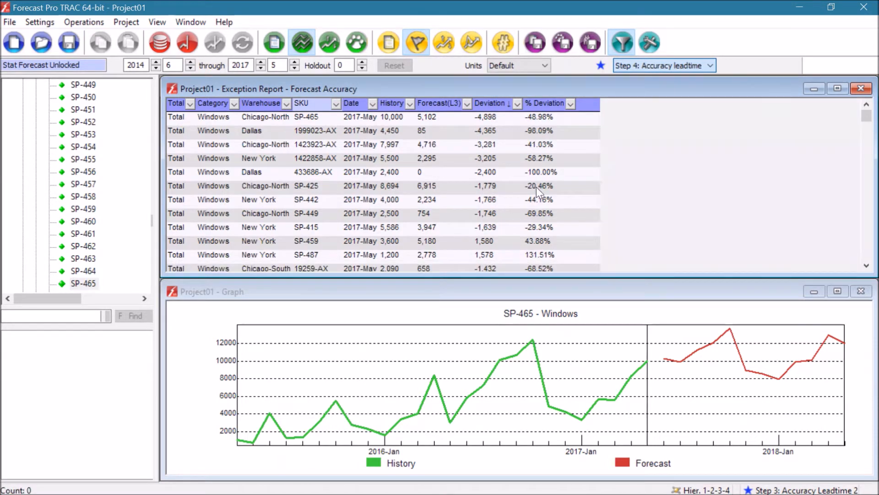
{"action": "left_click", "coordinate": [344, 133]}
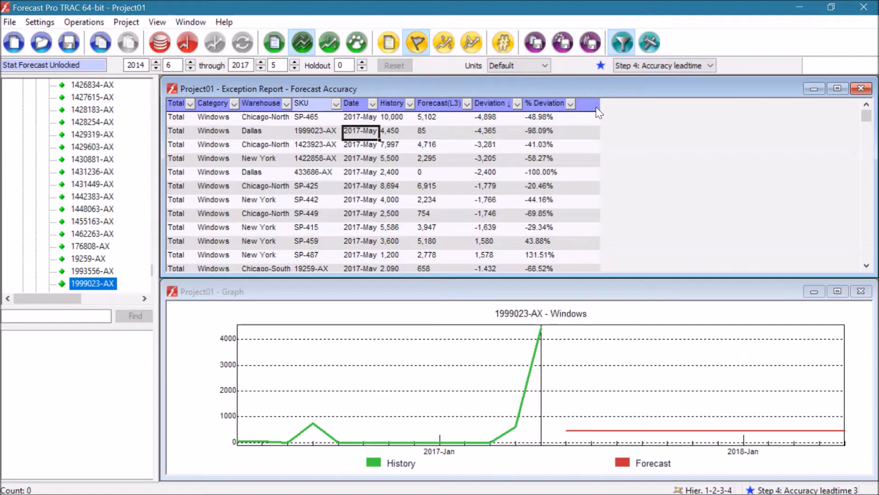
{"action": "left_click", "coordinate": [602, 65]}
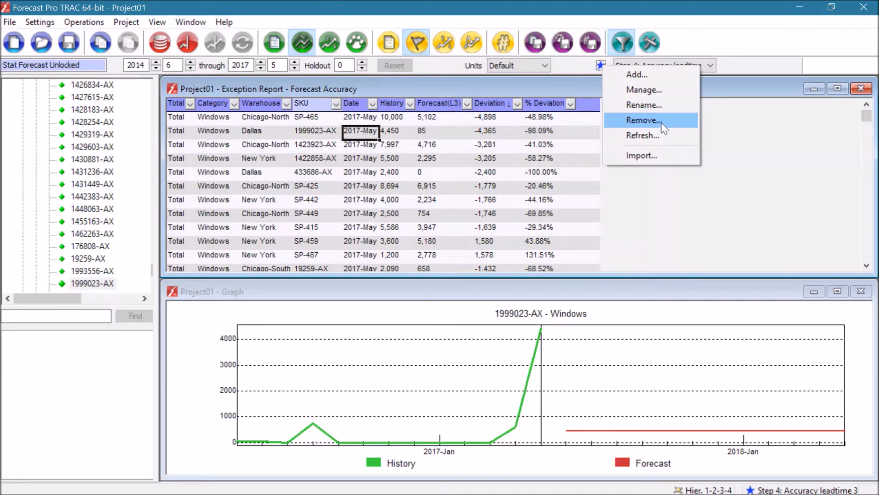
{"action": "left_click", "coordinate": [472, 190]}
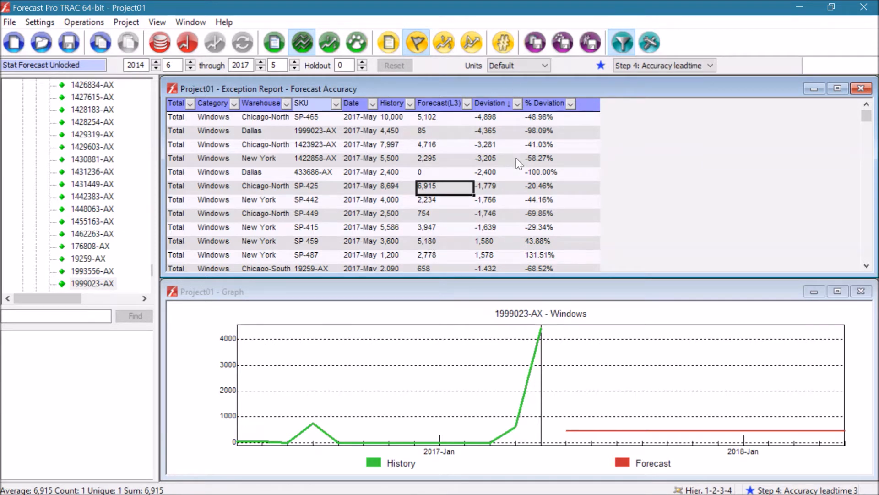
- Sort the Exception Report by % Deviation from largest to smallest, using absolute values
{"action": "left_click", "coordinate": [570, 105]}
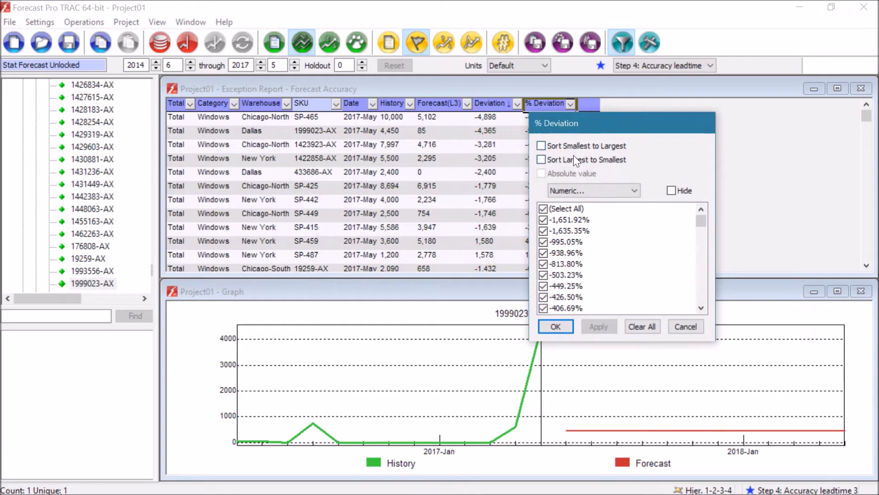
{"action": "left_click", "coordinate": [574, 174]}
{"action": "left_click", "coordinate": [551, 327]}
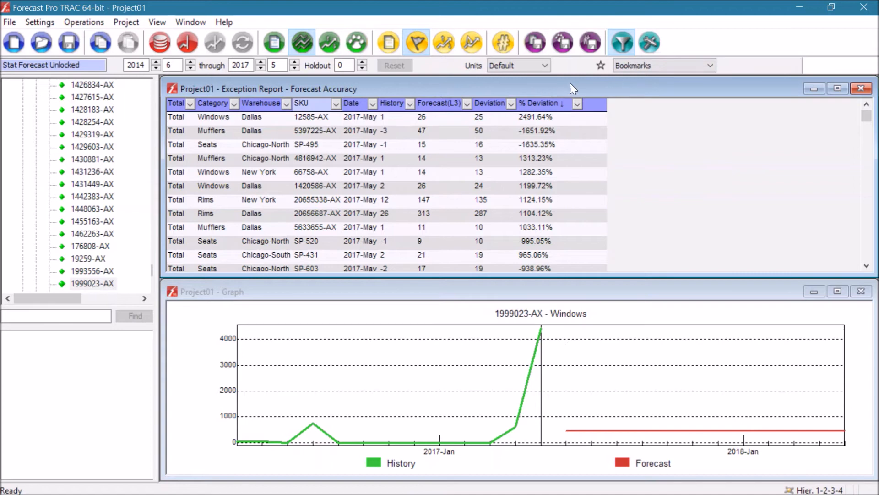
- Refresh the "Step 4: Accuracy leadtime 3" bookmark with the current report sorting
{"action": "left_click", "coordinate": [604, 65]}
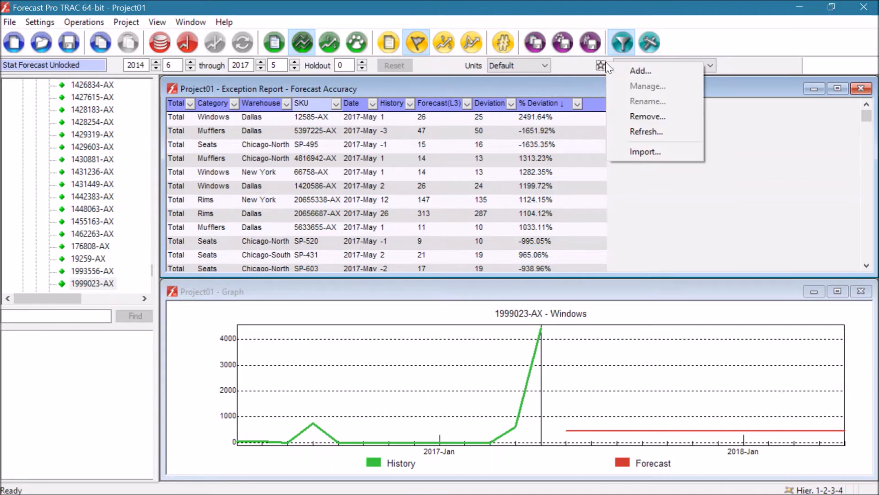
{"action": "left_click", "coordinate": [631, 132]}
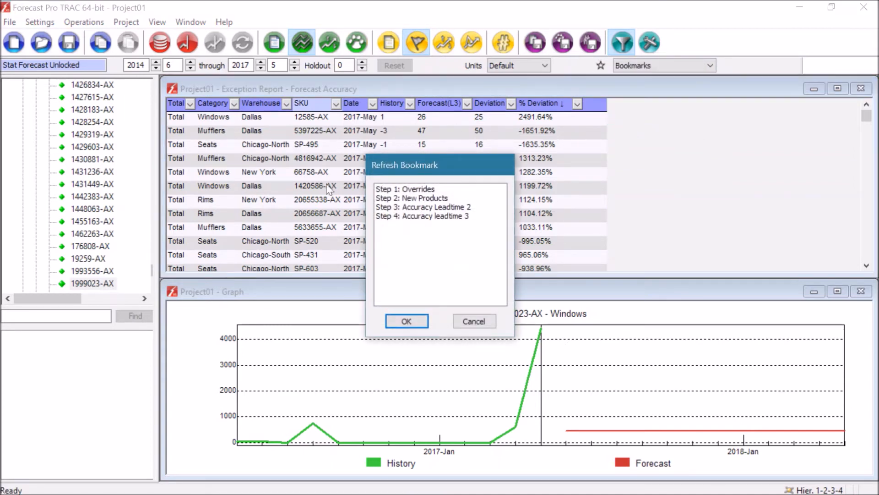
{"action": "left_click", "coordinate": [417, 218]}
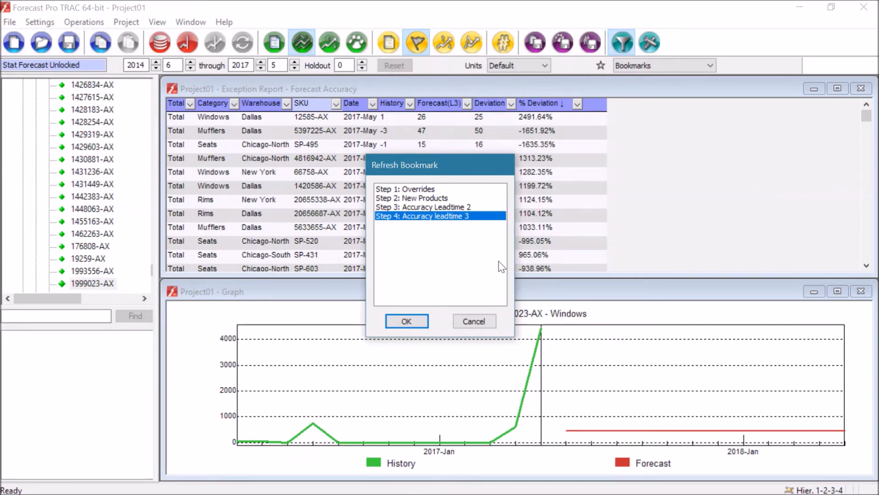
{"action": "left_click", "coordinate": [407, 321]}
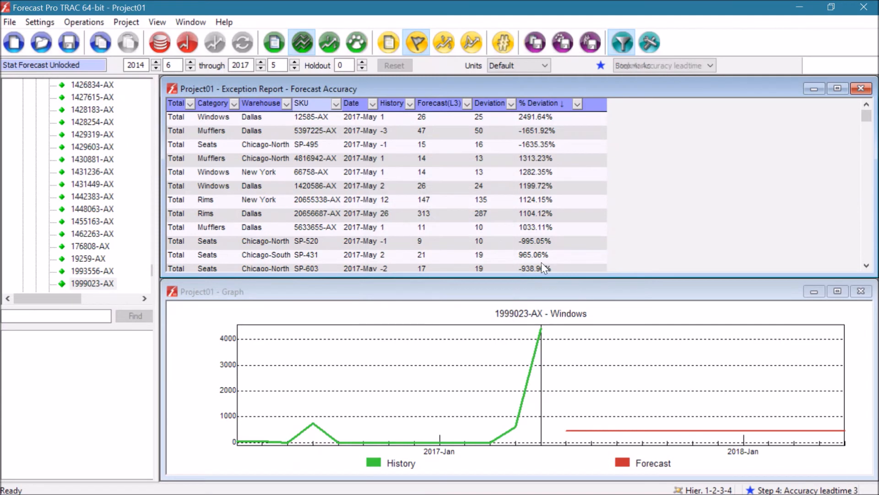